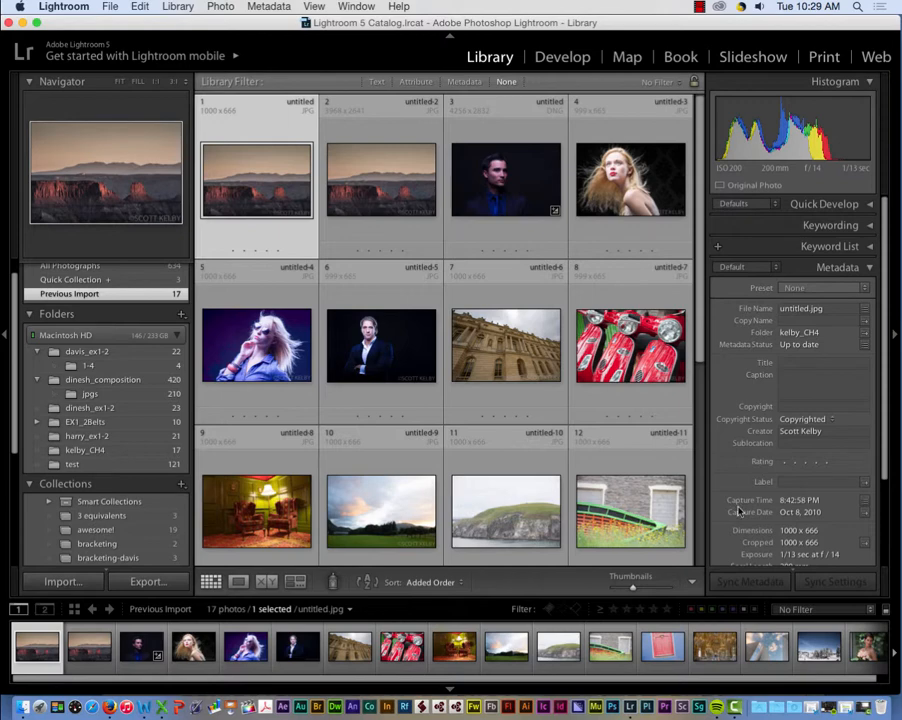
Open the dark portrait untitled.dng in the Develop module and set its white balance preset to Auto
{"action": "left_click", "coordinate": [502, 182]}
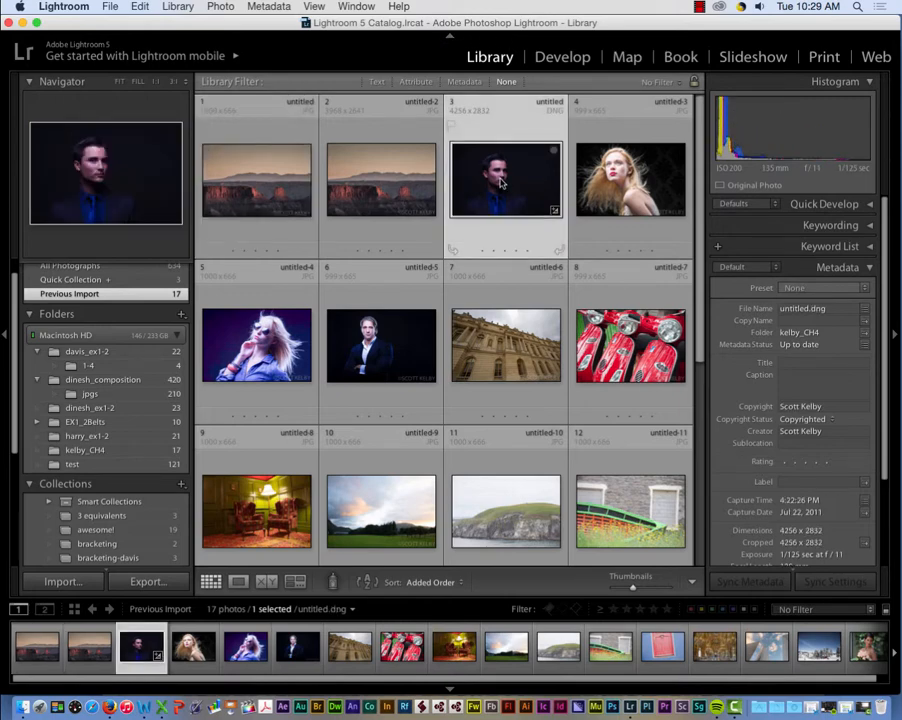
{"action": "key", "text": "d"}
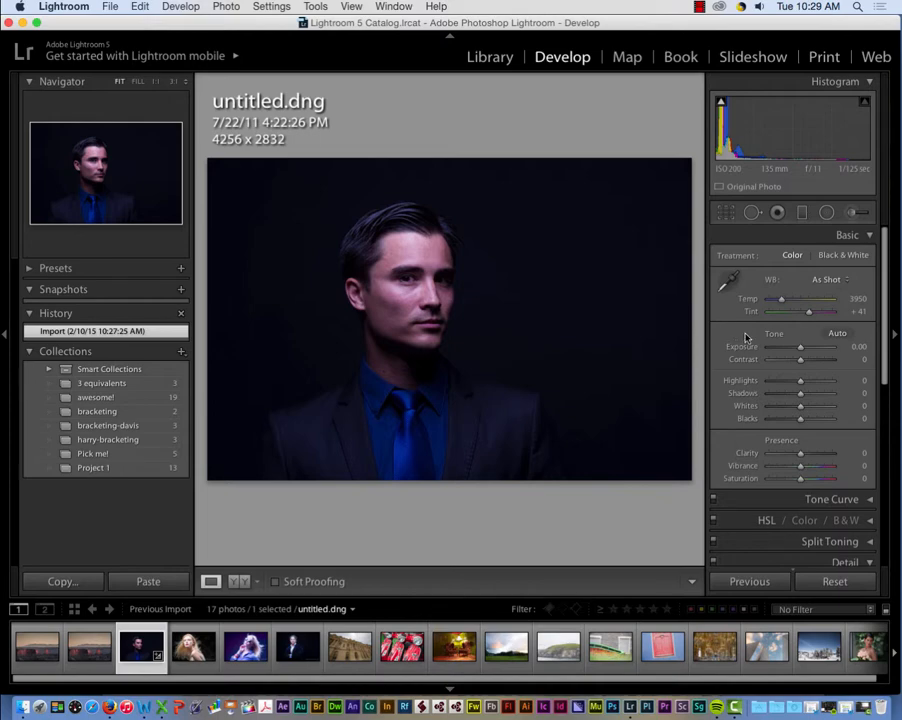
{"action": "left_click", "coordinate": [823, 282]}
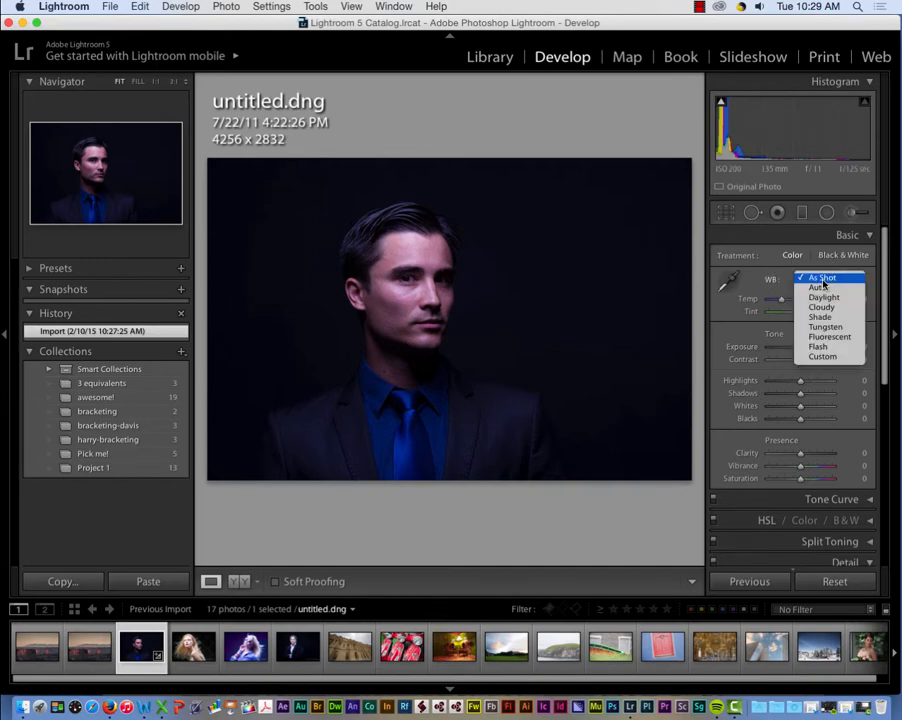
{"action": "left_click", "coordinate": [823, 288]}
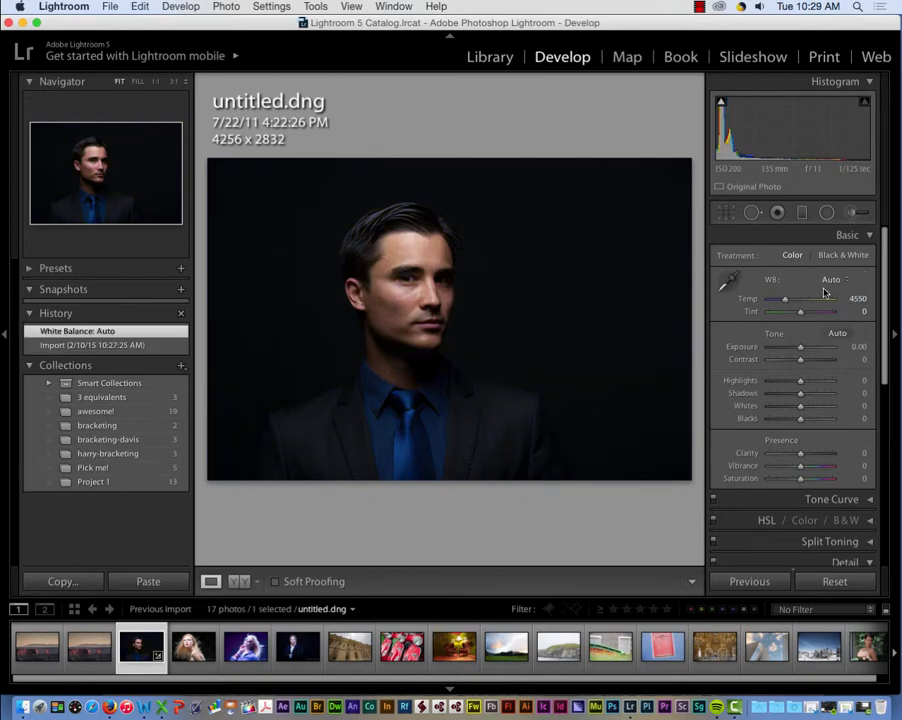
Try the Daylight, Cloudy and Shade white balance presets on the portrait while checking the skin tones up close
{"action": "left_click", "coordinate": [392, 300]}
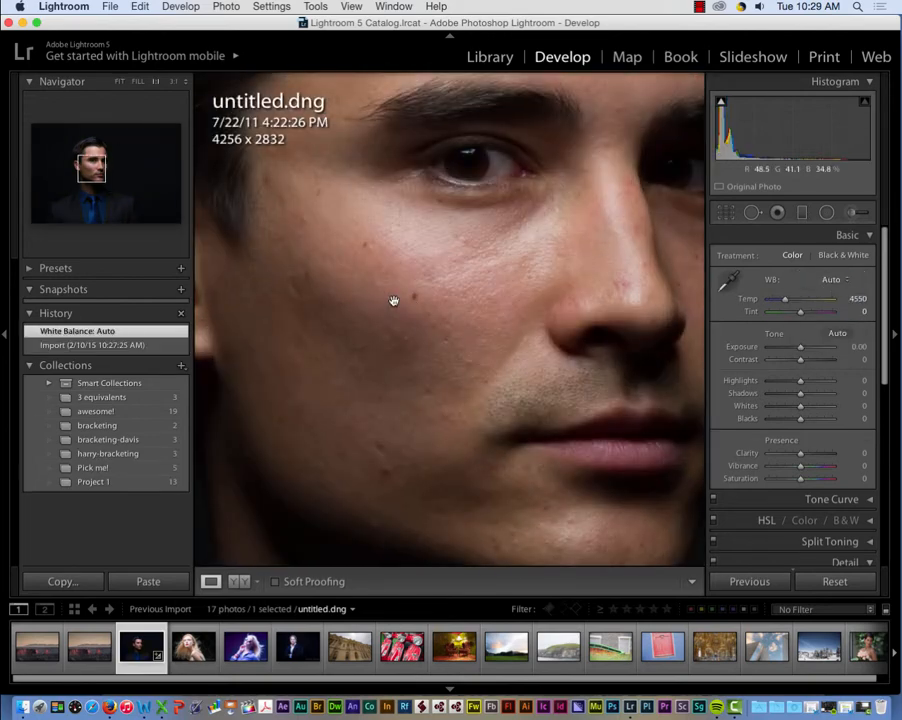
{"action": "left_click", "coordinate": [830, 280]}
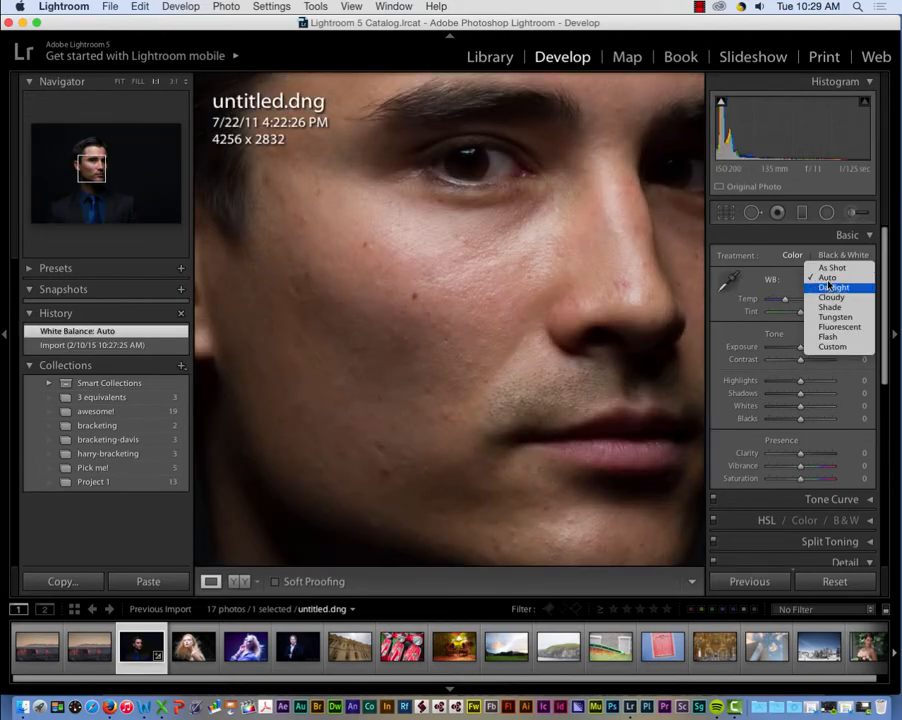
{"action": "left_click", "coordinate": [829, 289]}
{"action": "left_click", "coordinate": [829, 294]}
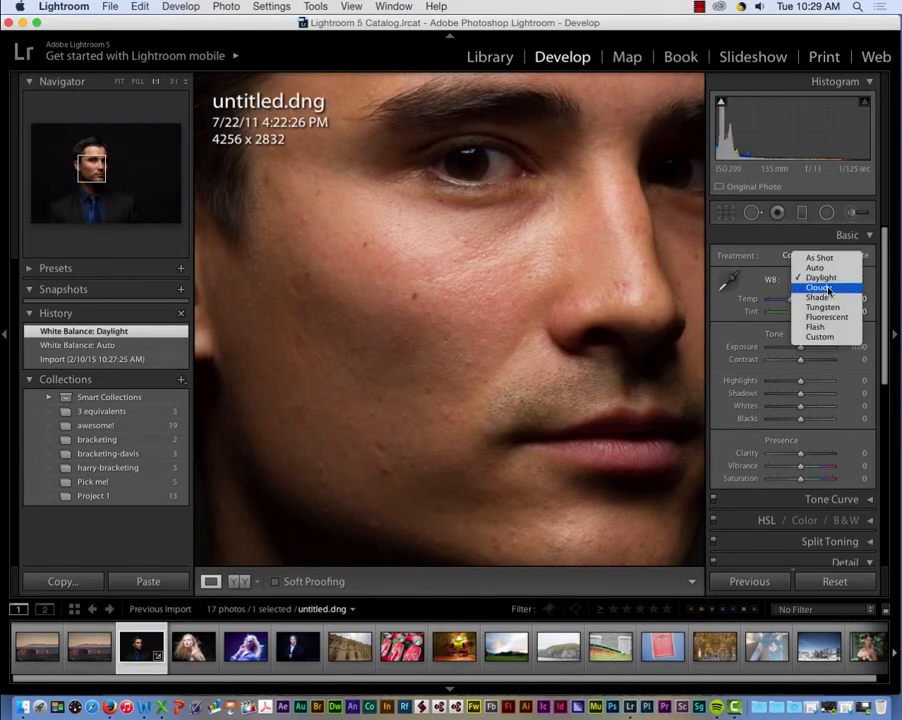
{"action": "left_click", "coordinate": [822, 286]}
{"action": "left_click", "coordinate": [826, 280]}
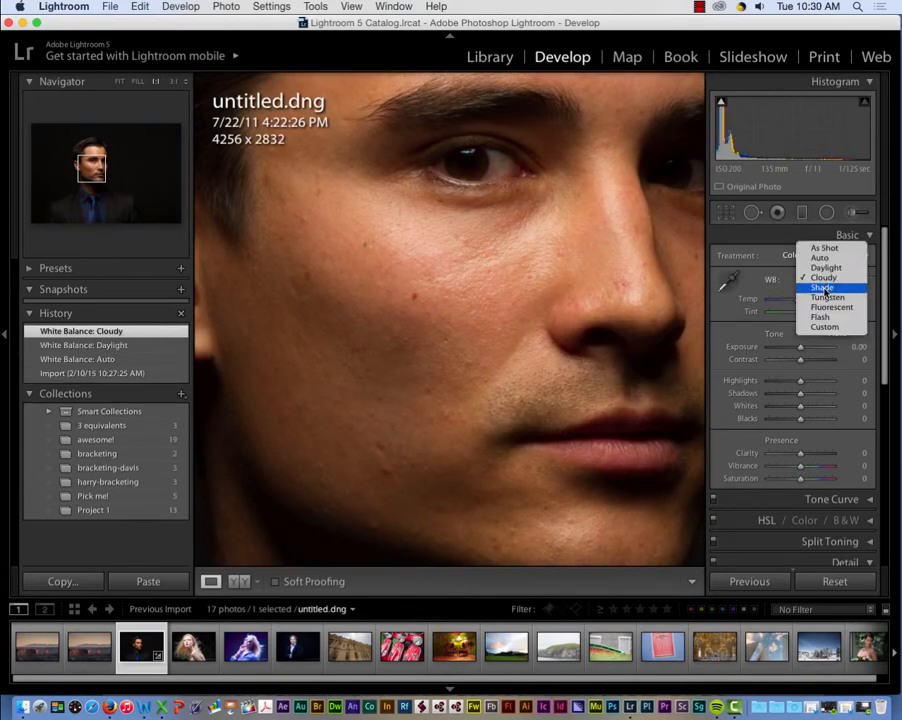
{"action": "left_click", "coordinate": [826, 291]}
{"action": "left_click", "coordinate": [476, 296]}
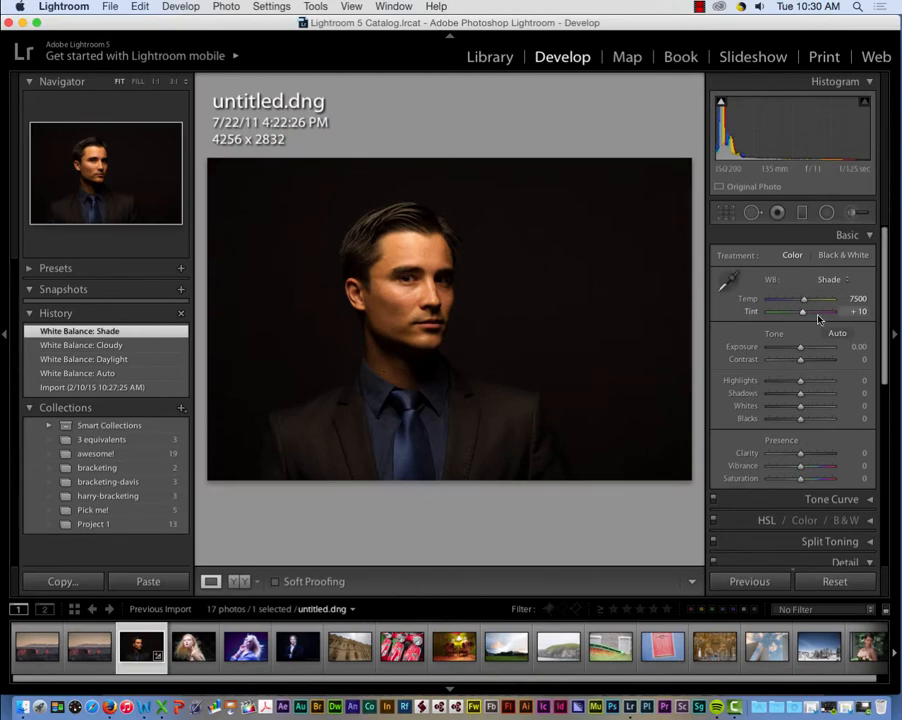
Show the portrait in a side-by-side Before and After comparison at Fill zoom, centred on the man's face
{"action": "left_click", "coordinate": [242, 583]}
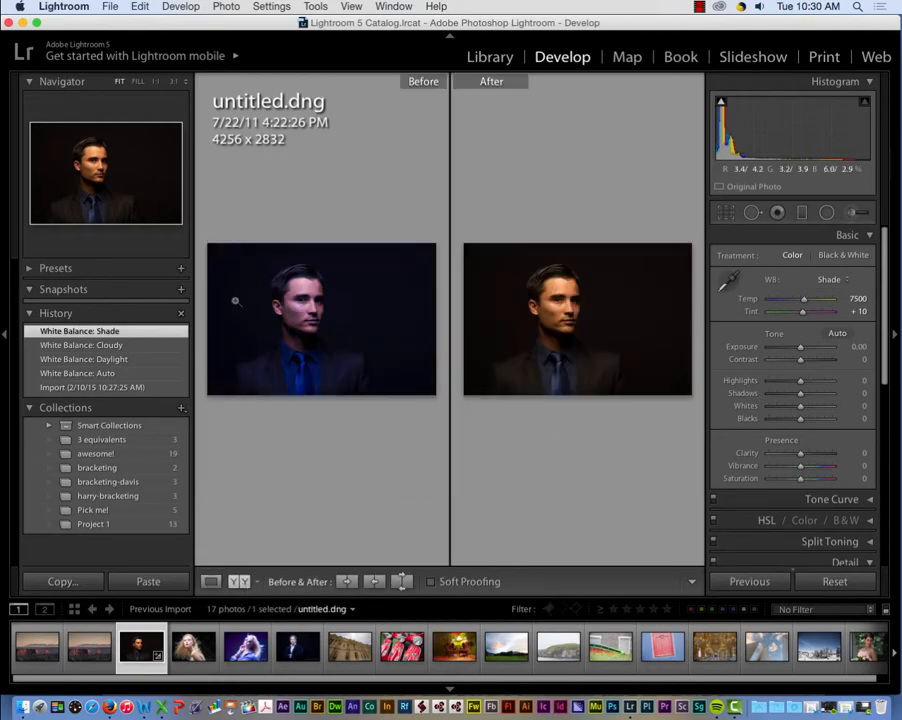
{"action": "left_click", "coordinate": [268, 291]}
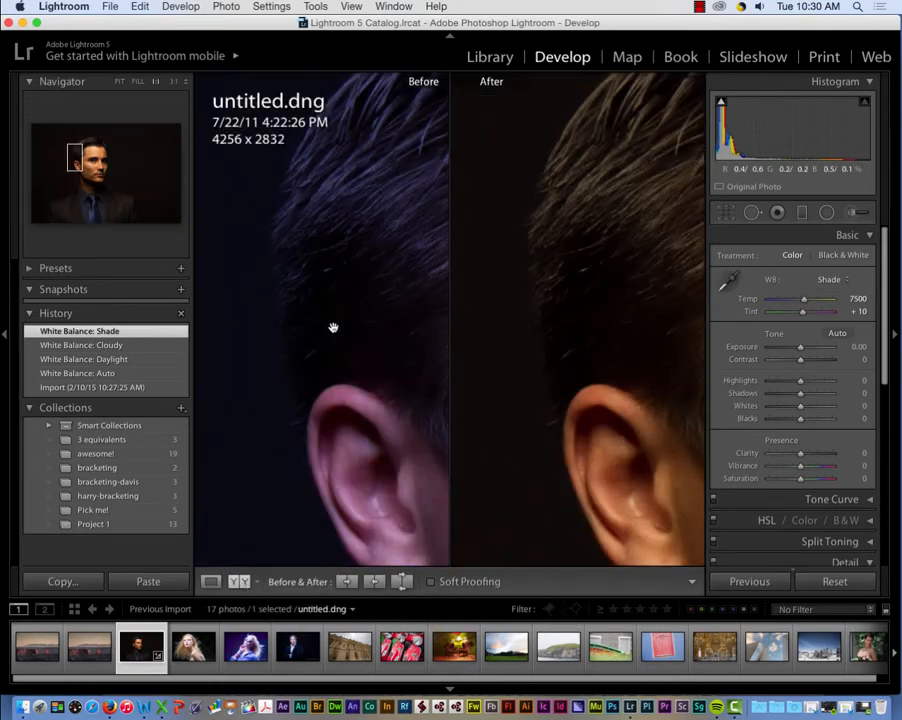
{"action": "left_click", "coordinate": [334, 327]}
{"action": "left_click", "coordinate": [390, 325]}
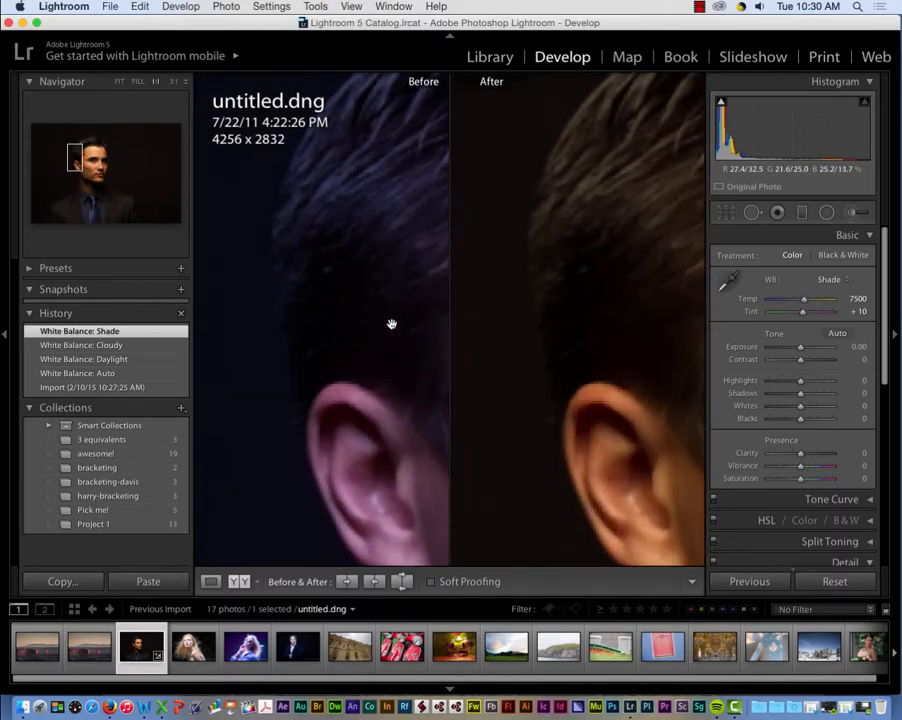
{"action": "key", "text": "super+minus"}
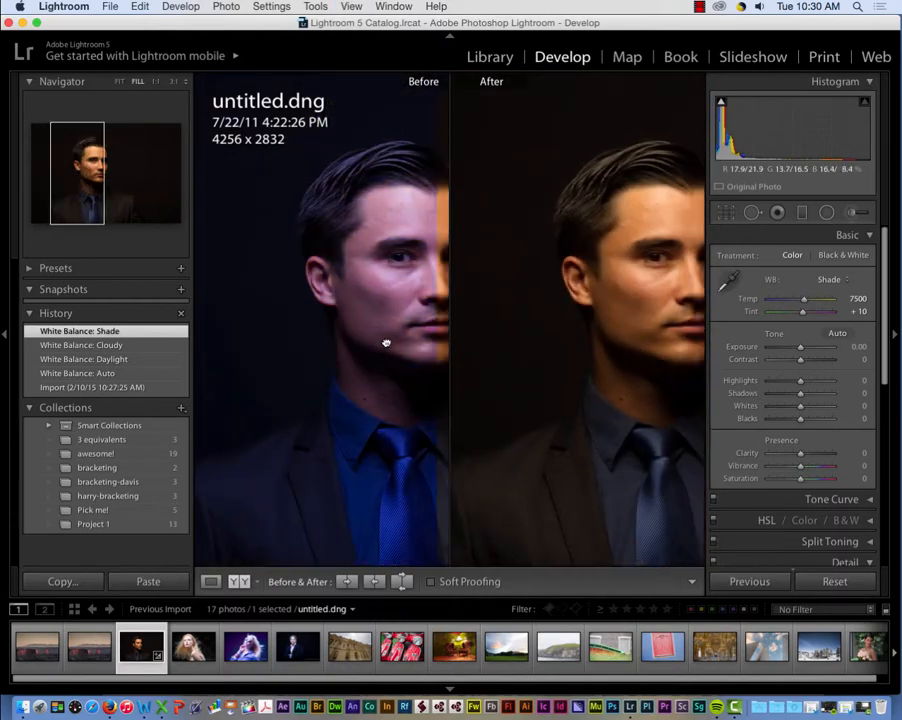
{"action": "left_click_drag", "start_coordinate": [386, 343], "coordinate": [286, 334]}
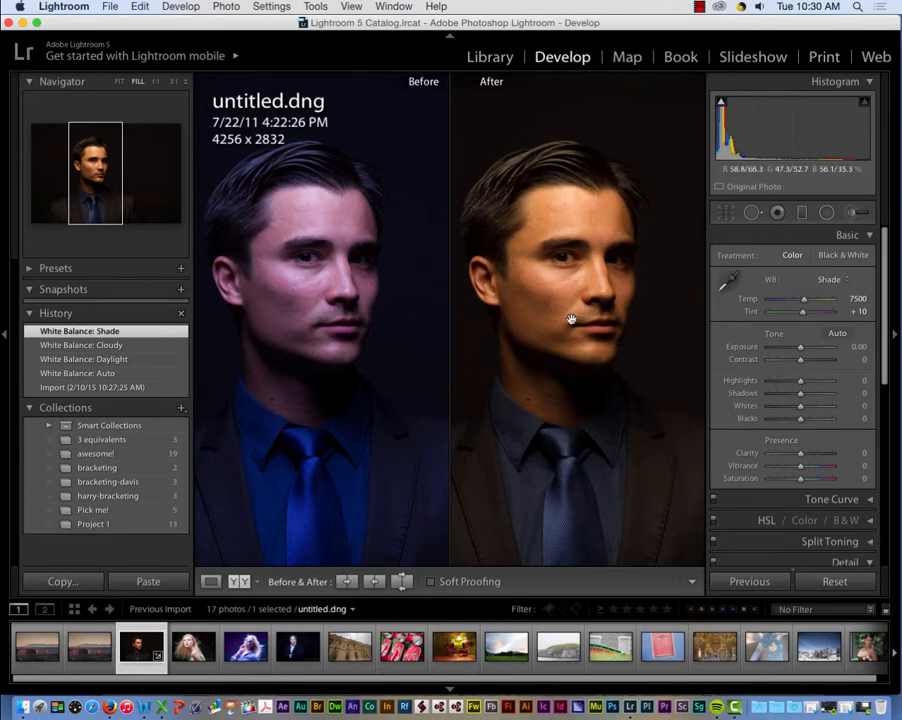
Try the Tungsten and Fluorescent white balance presets on the portrait, ending with As Shot
{"action": "left_click", "coordinate": [833, 279]}
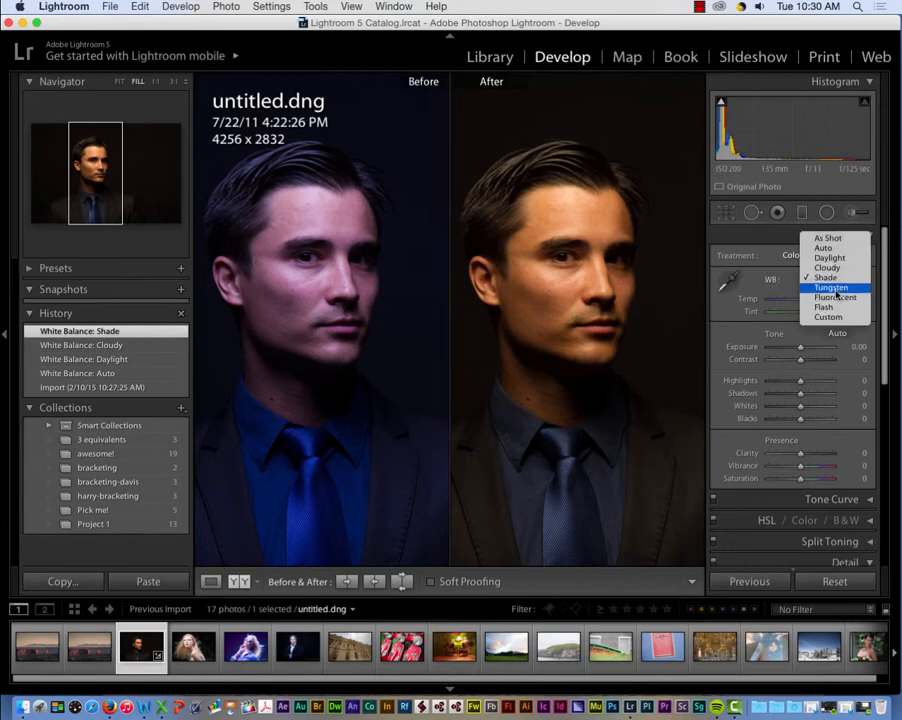
{"action": "left_click", "coordinate": [834, 288]}
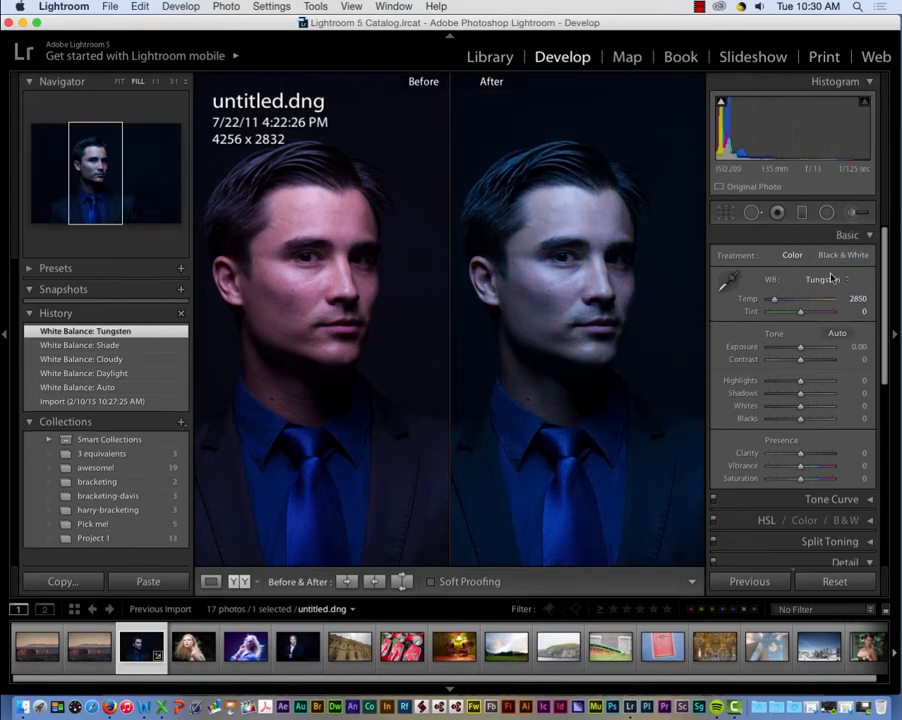
{"action": "left_click", "coordinate": [830, 280]}
{"action": "left_click", "coordinate": [836, 294]}
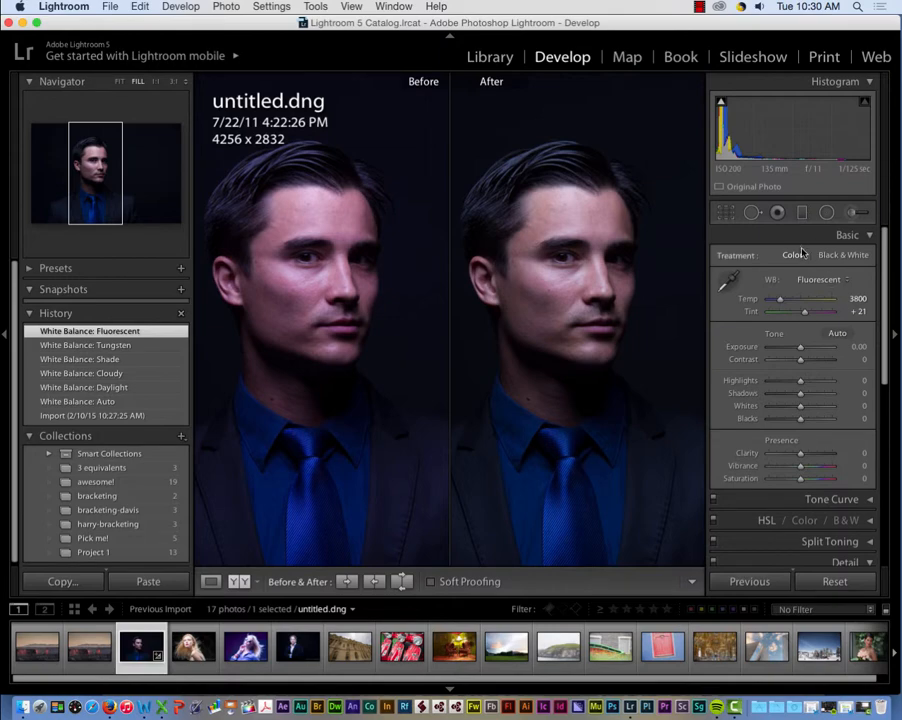
{"action": "left_click", "coordinate": [830, 280]}
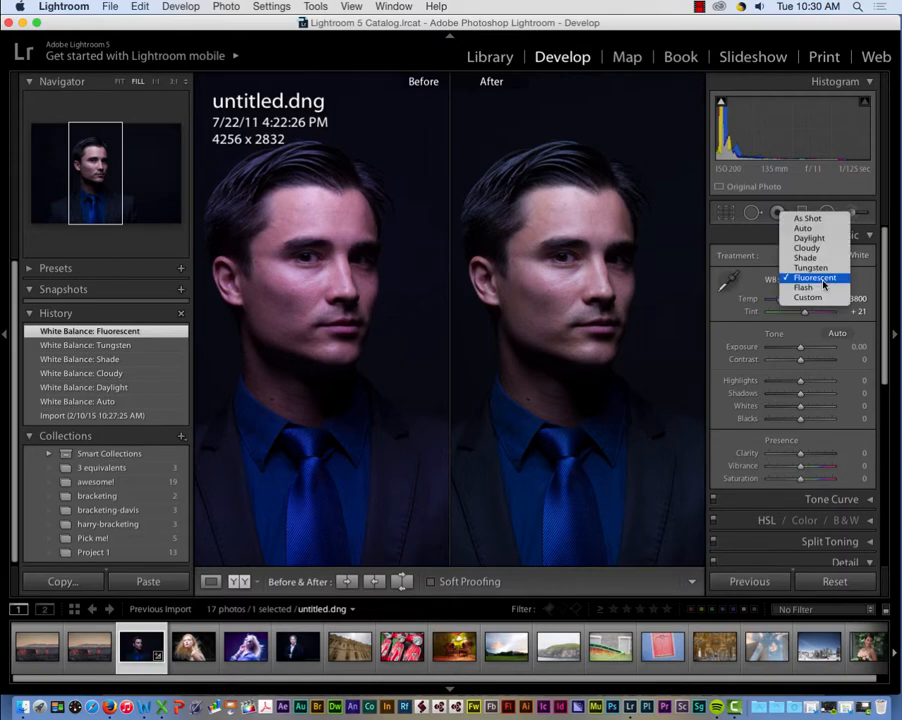
{"action": "left_click", "coordinate": [814, 220]}
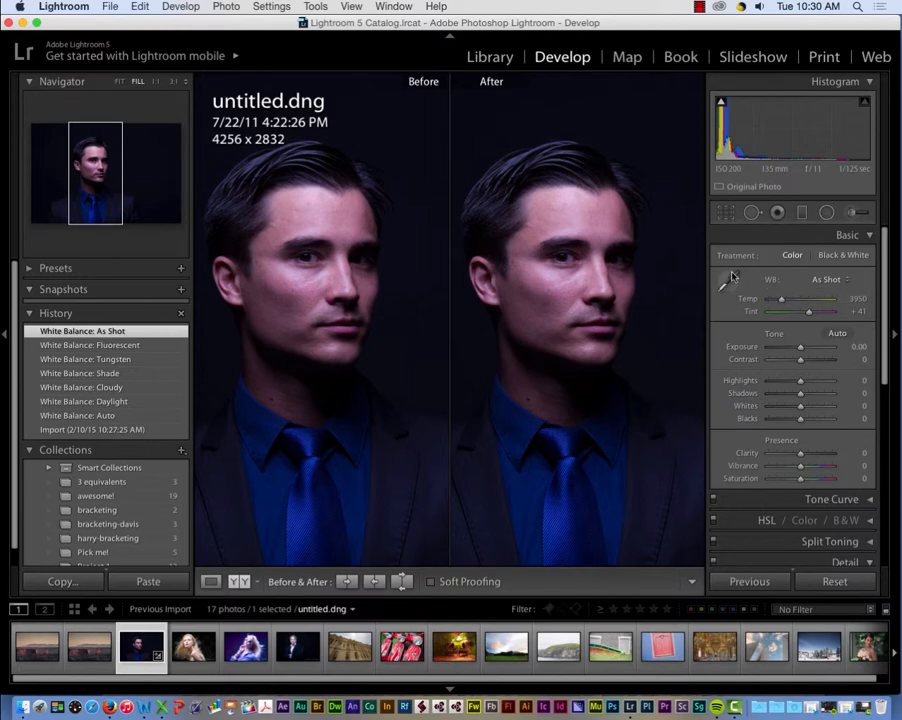
Set the white balance to Auto, then fine-tune Temp to 4616 and Tint to -6
{"action": "left_click", "coordinate": [827, 280]}
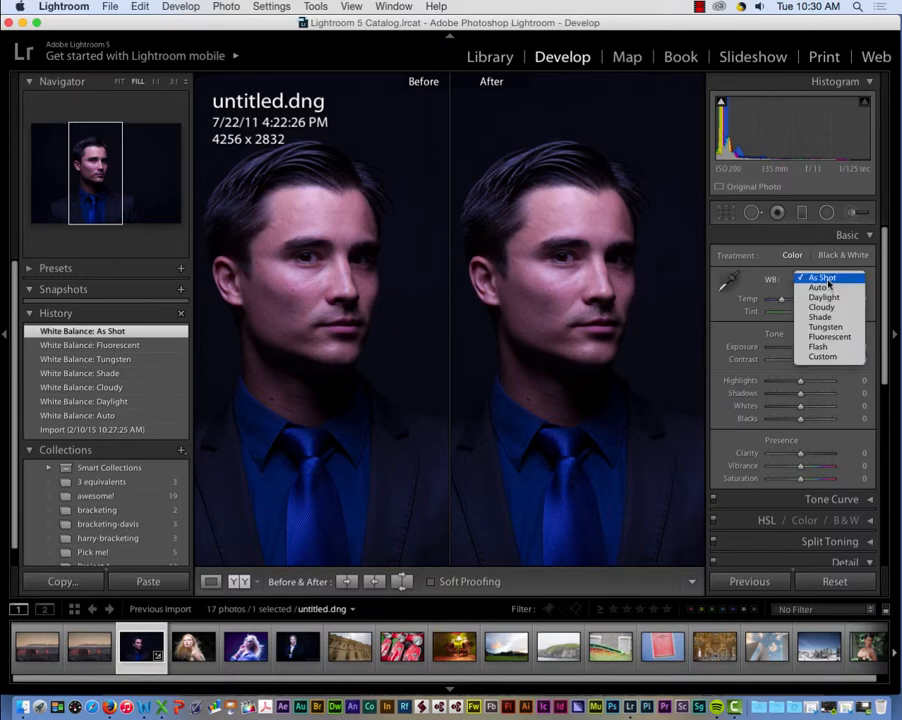
{"action": "left_click", "coordinate": [828, 287]}
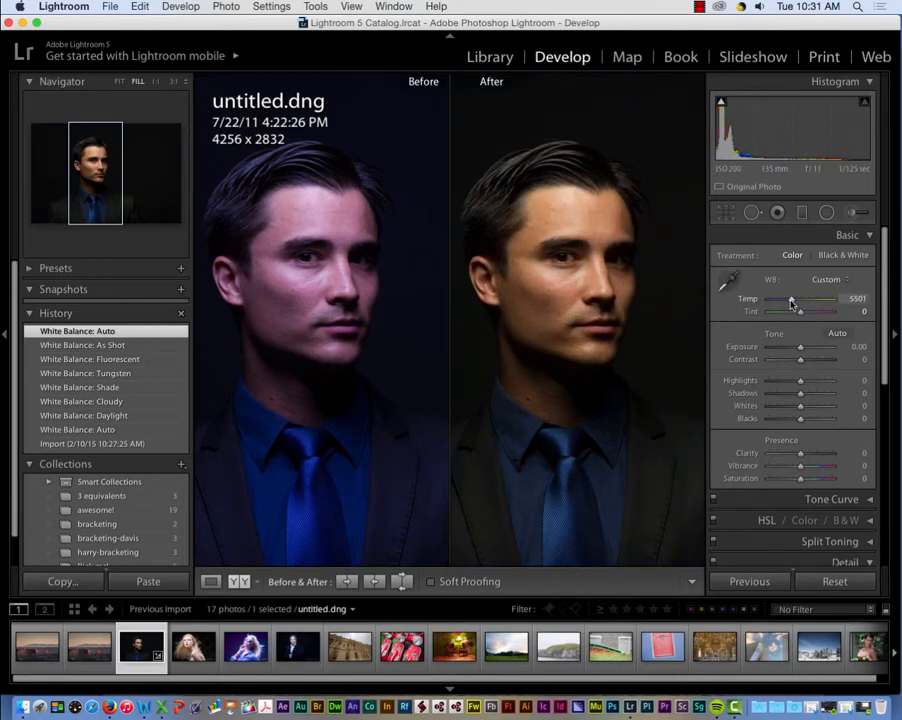
{"action": "left_click_drag", "start_coordinate": [785, 303], "coordinate": [806, 318]}
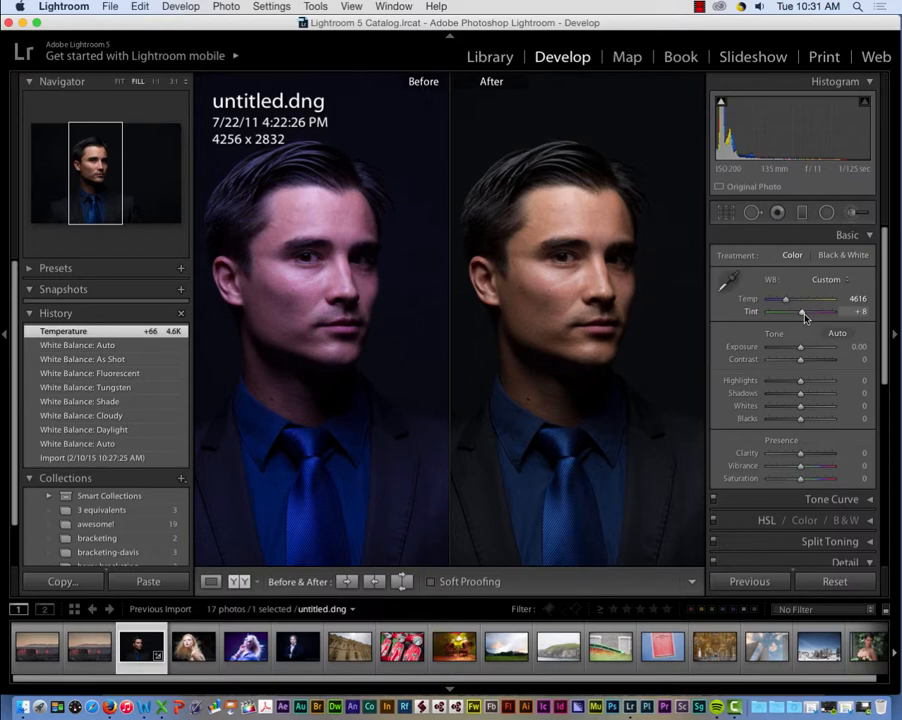
{"action": "mouse_move", "coordinate": [806, 317]}
{"action": "left_mouse_down"}
{"action": "mouse_move", "coordinate": [793, 317]}
{"action": "mouse_move", "coordinate": [801, 317]}
{"action": "left_mouse_up"}
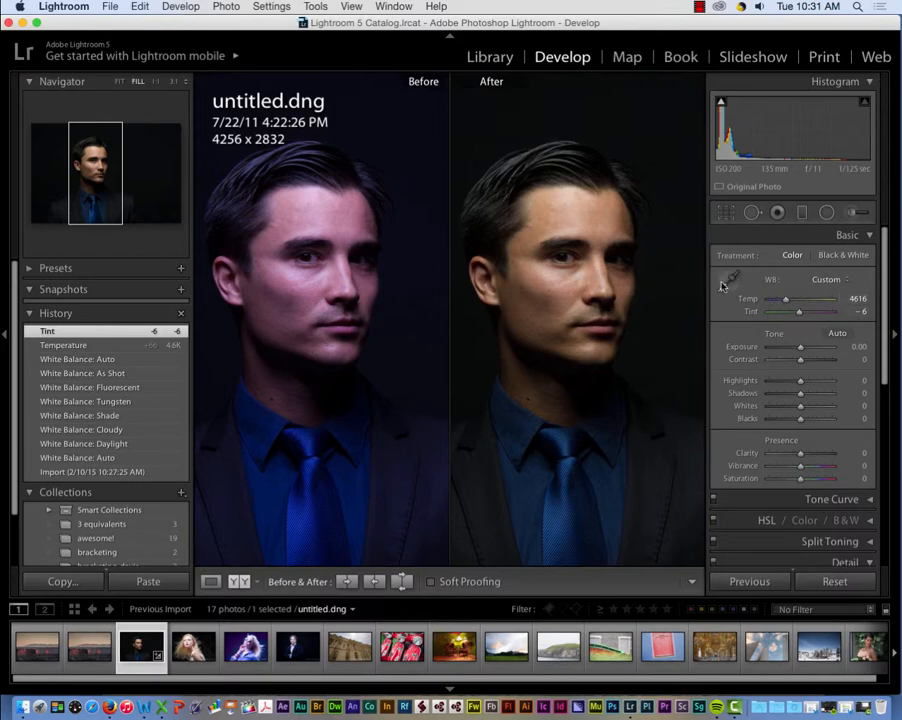
Set a custom white balance with the White Balance Selector by sampling the man's dark jacket as neutral
{"action": "key", "text": "w"}
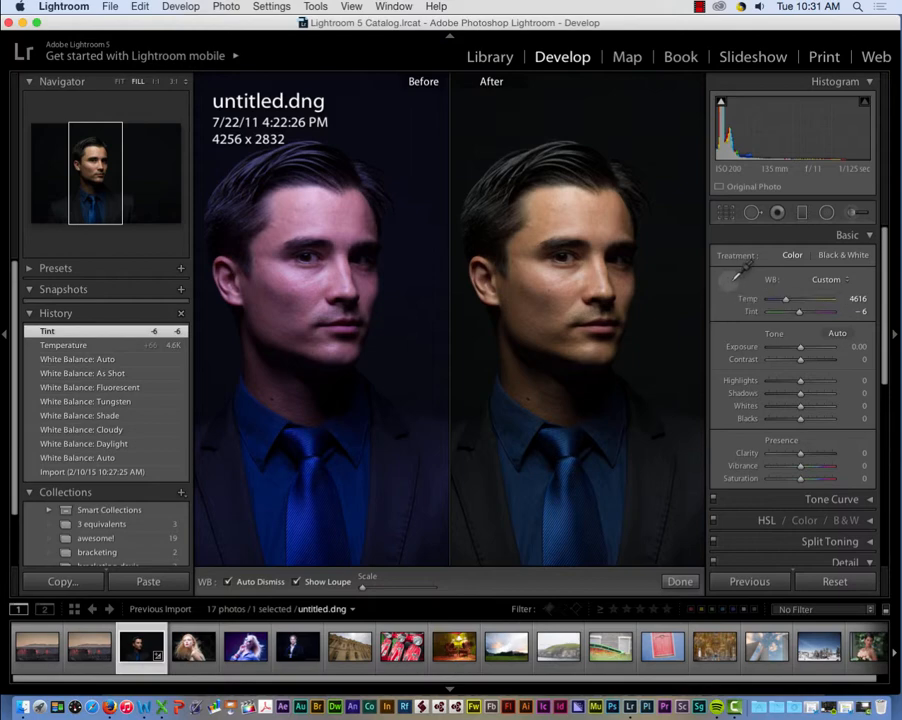
{"action": "left_click", "coordinate": [733, 275]}
{"action": "left_click", "coordinate": [659, 482]}
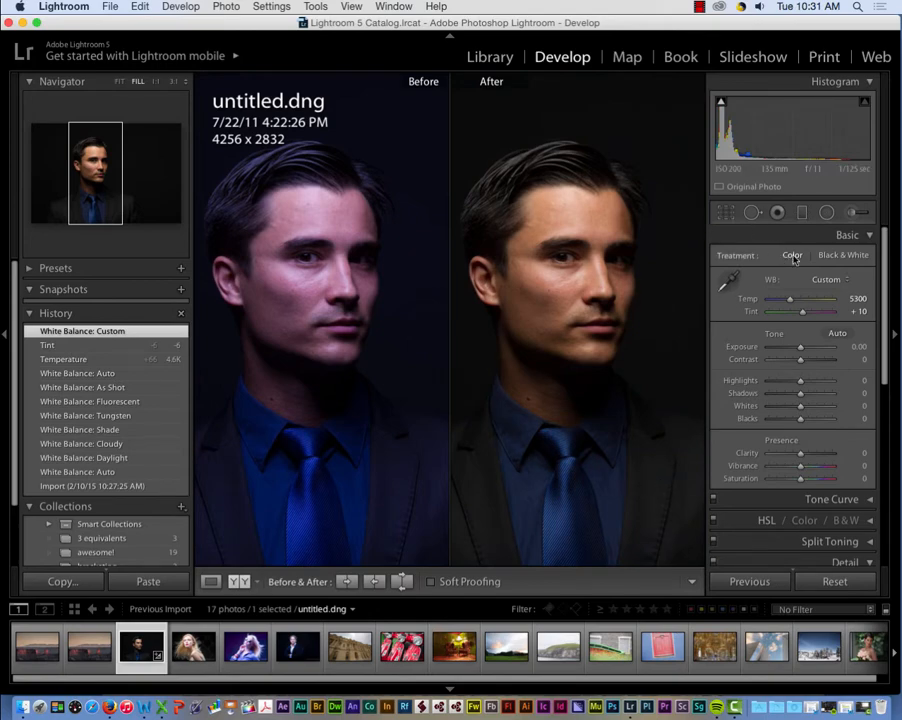
Push Temp to 2000 and Tint to +150, then neutralize the blue cast by sampling the dark jacket
{"action": "left_click_drag", "start_coordinate": [793, 302], "coordinate": [832, 311]}
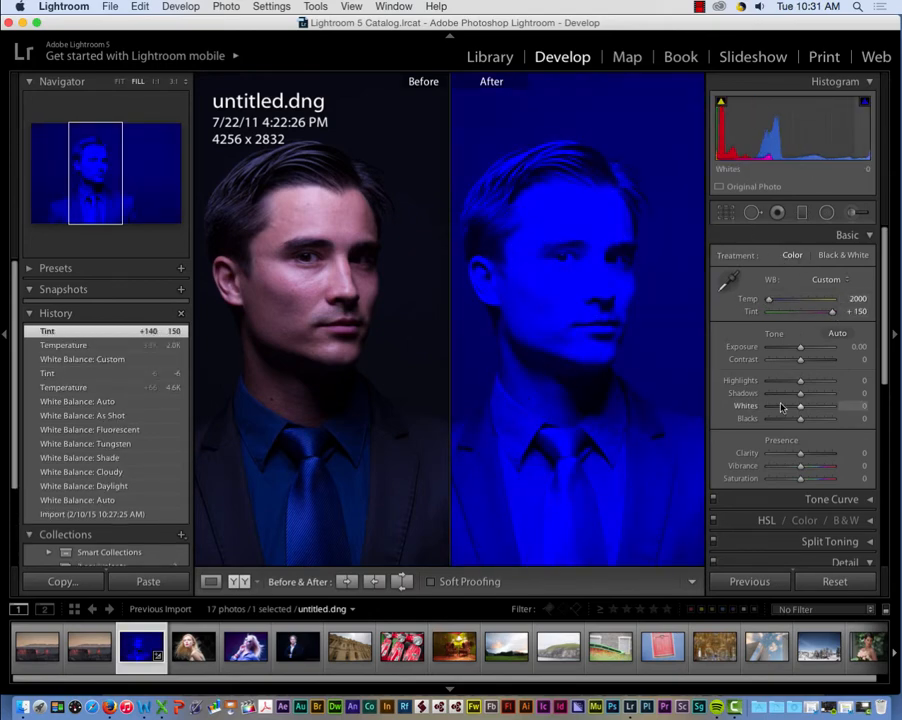
{"action": "left_click", "coordinate": [724, 284]}
{"action": "left_click", "coordinate": [656, 462]}
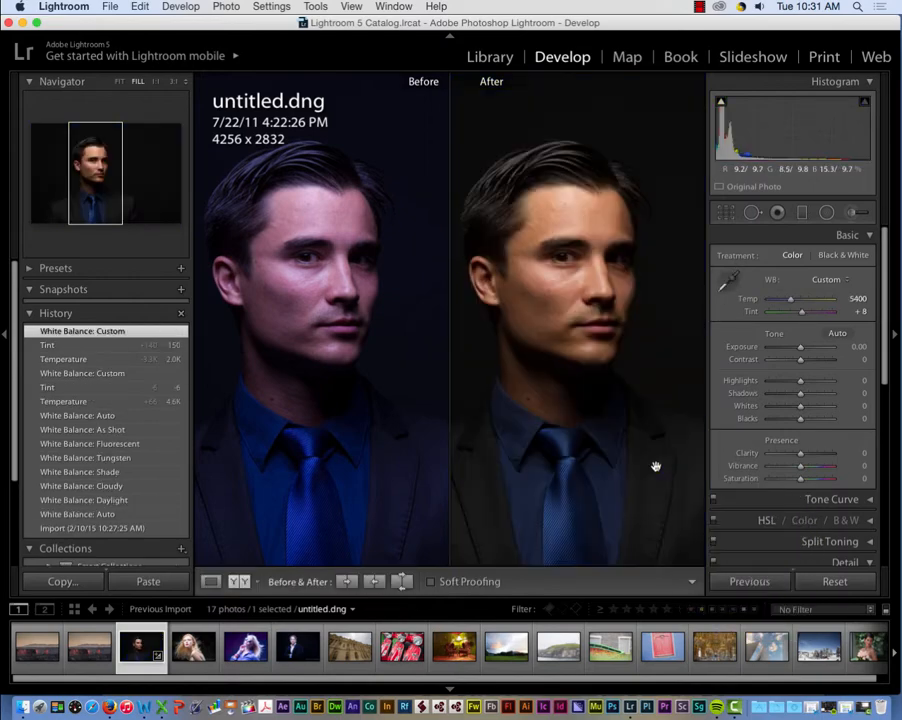
Push Temp to 50000 and Tint to +150, then sample the man's cheek with the White Balance Selector
{"action": "left_click_drag", "start_coordinate": [790, 298], "coordinate": [868, 299]}
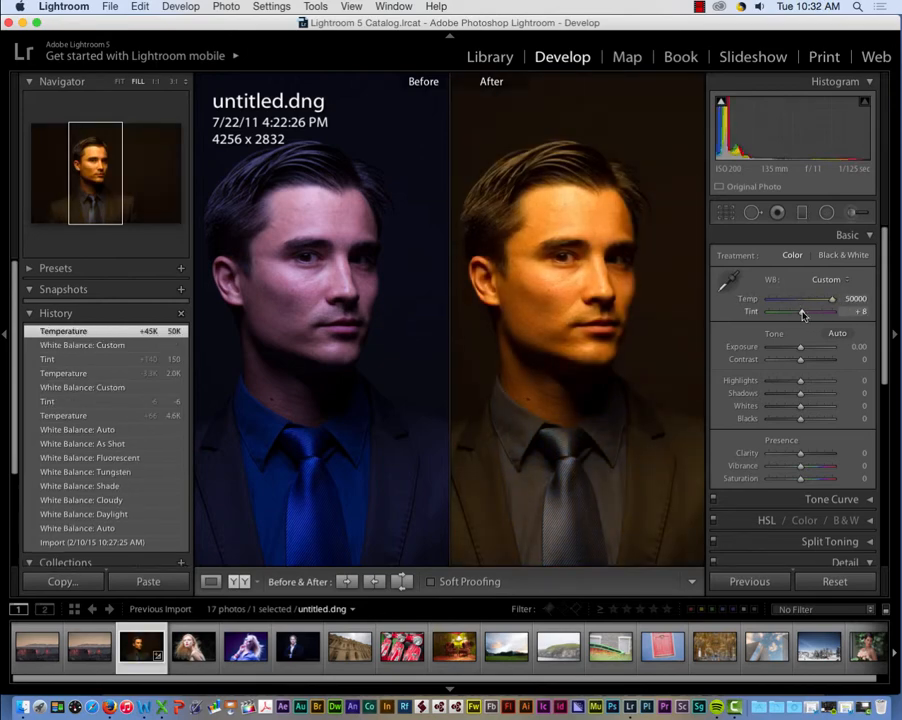
{"action": "left_click_drag", "start_coordinate": [803, 314], "coordinate": [858, 312]}
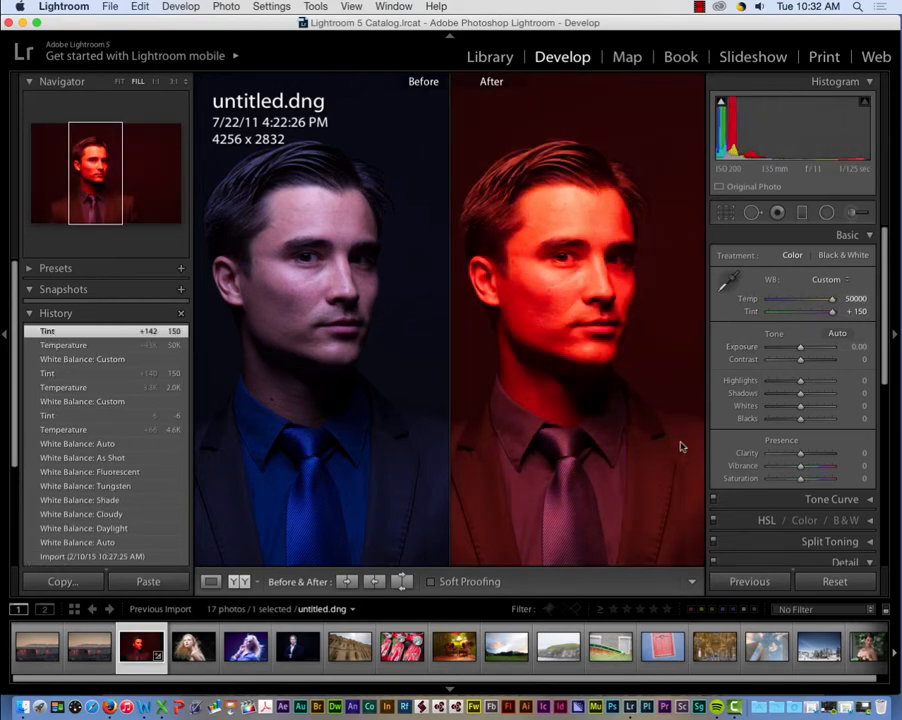
{"action": "left_click", "coordinate": [727, 282]}
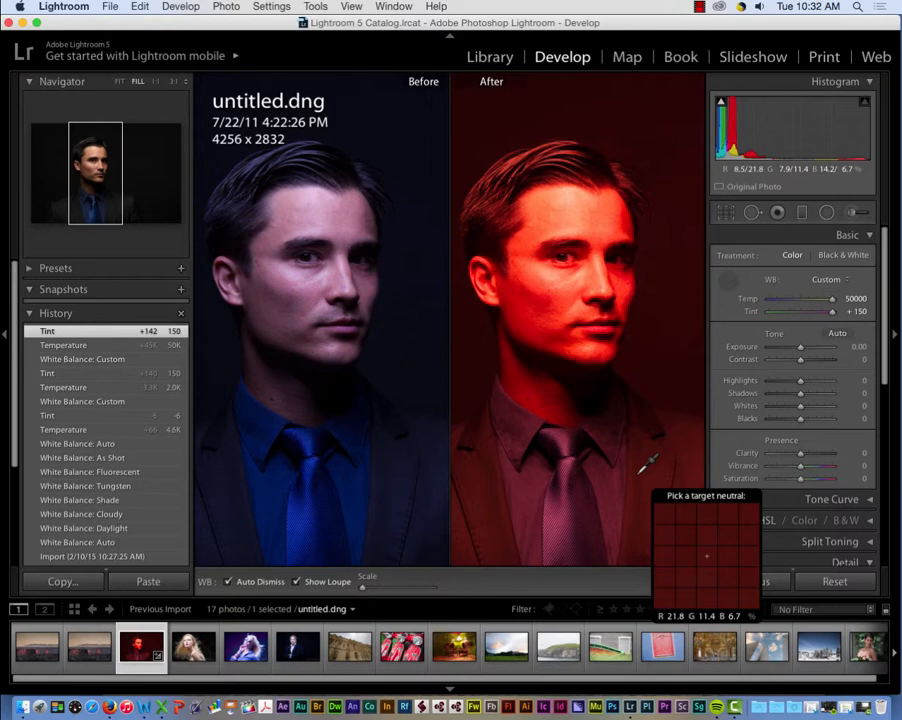
{"action": "left_click", "coordinate": [543, 302]}
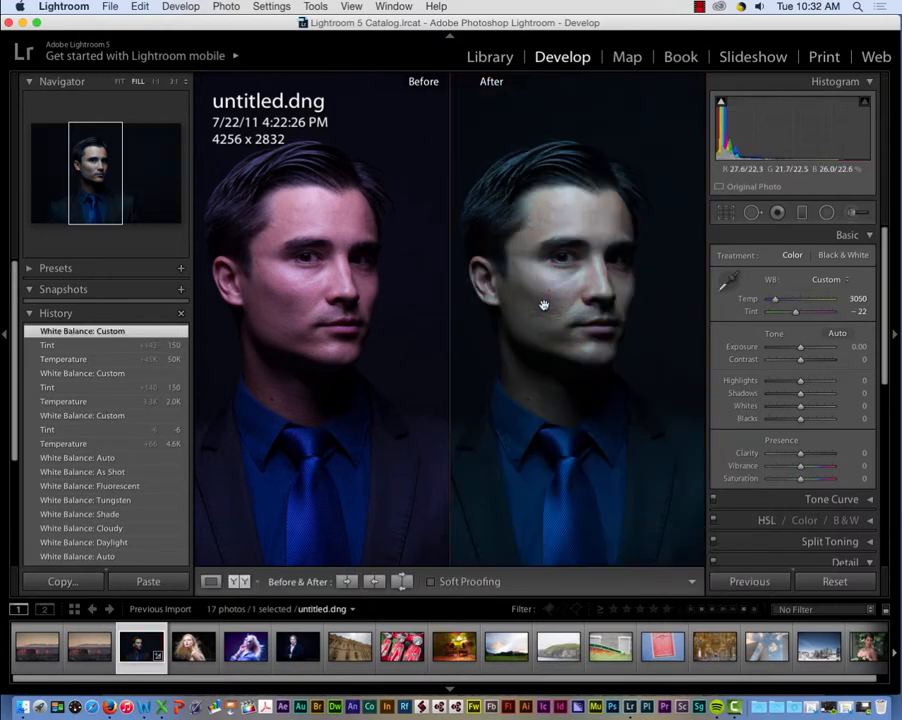
Resample the white balance from the dark jacket instead of the skin
{"action": "left_click", "coordinate": [729, 282]}
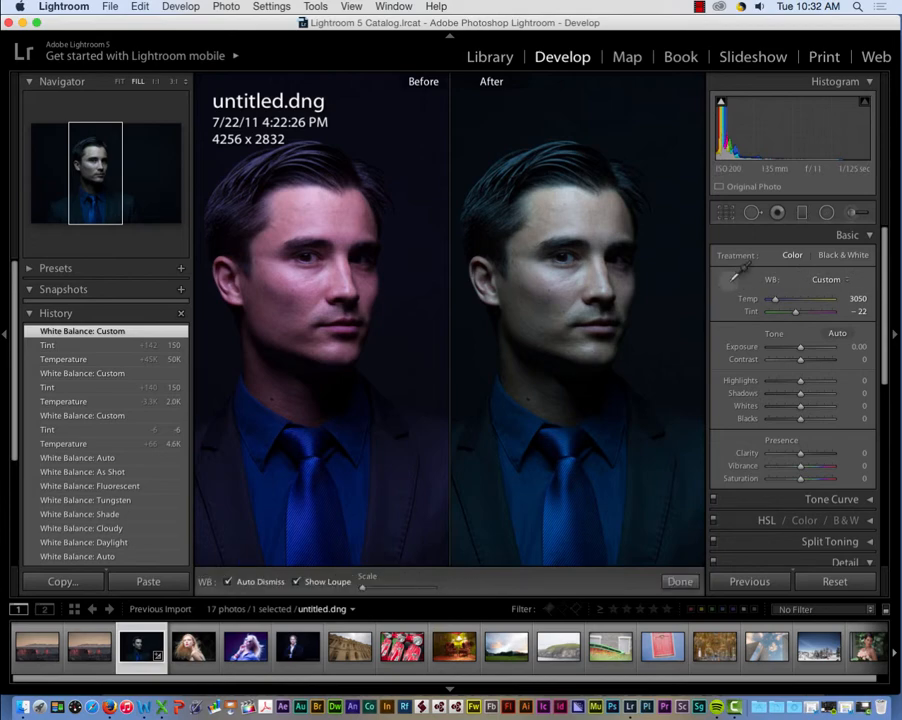
{"action": "left_click", "coordinate": [667, 471]}
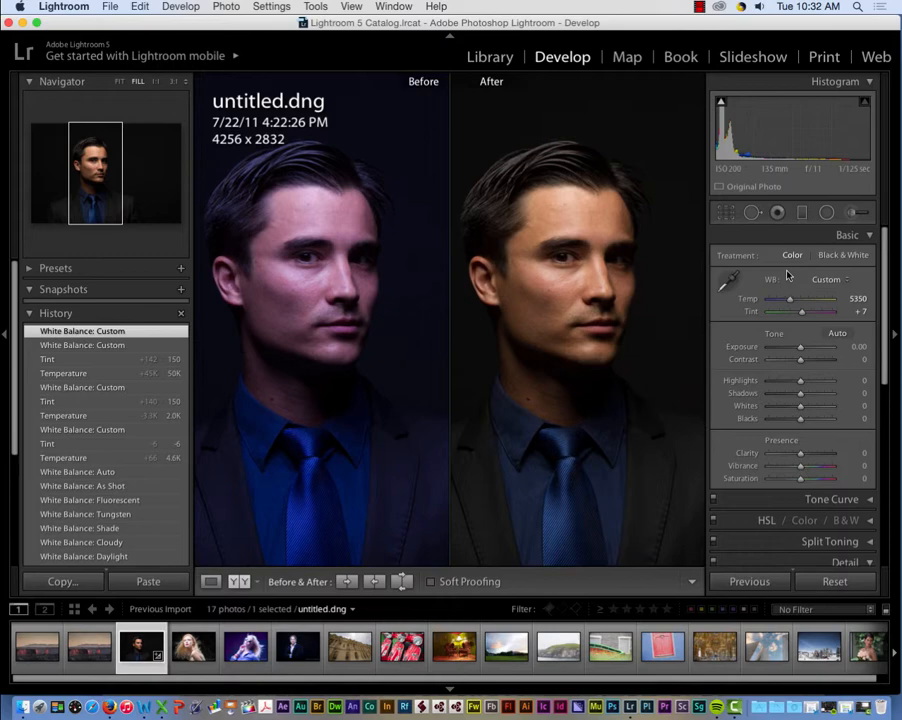
Compare the Auto white balance preset with As Shot on the portrait
{"action": "left_click", "coordinate": [844, 280]}
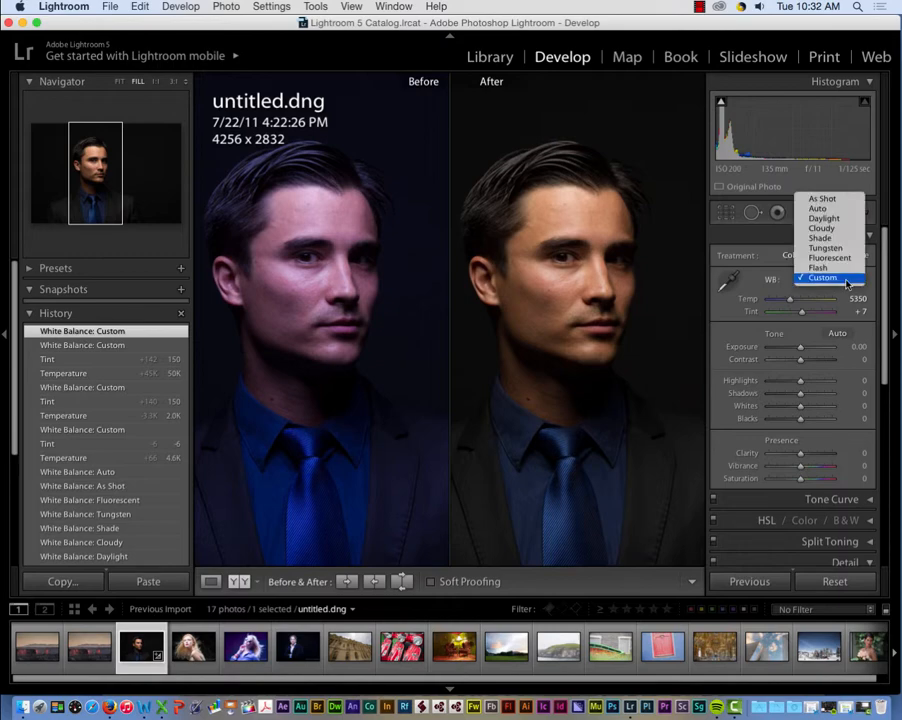
{"action": "left_click", "coordinate": [820, 208]}
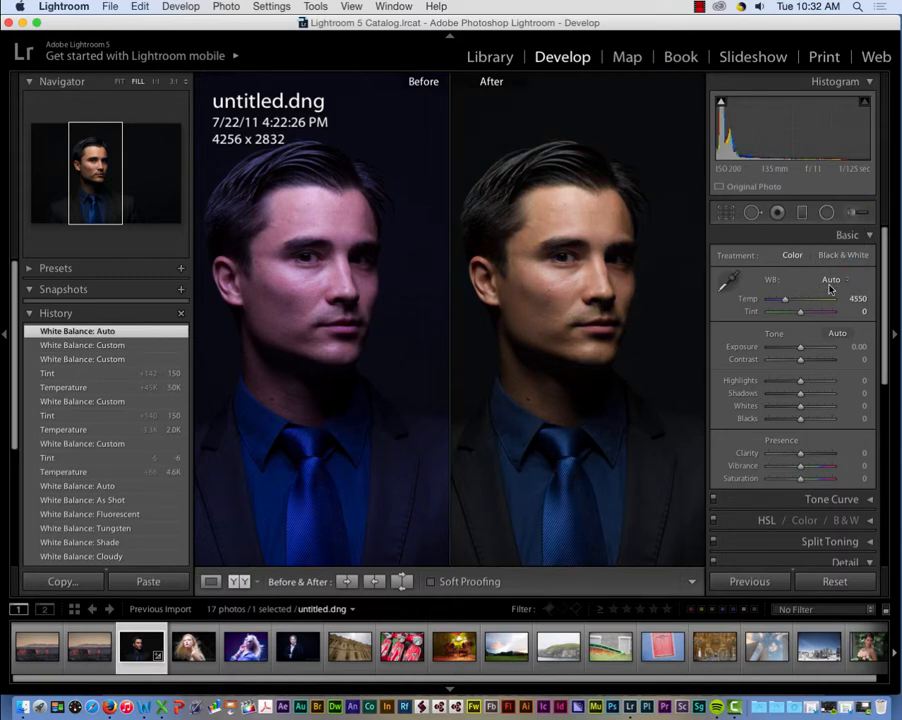
{"action": "left_click", "coordinate": [829, 280]}
{"action": "left_click", "coordinate": [826, 265]}
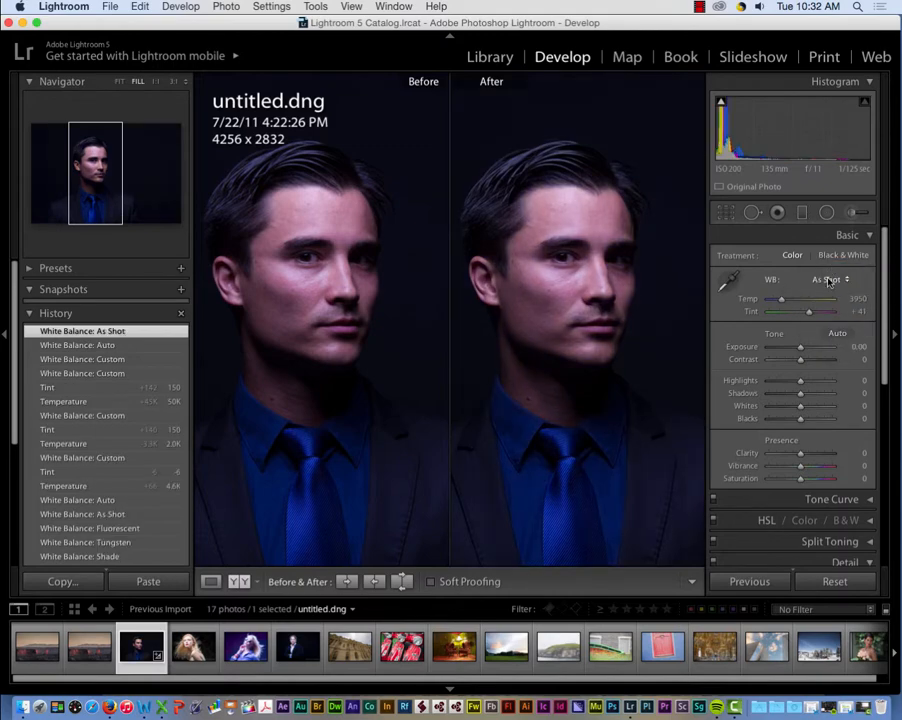
Set the portrait's white balance preset to Auto and warm it to a Temp of 4740
{"action": "left_click", "coordinate": [829, 280]}
{"action": "left_click", "coordinate": [829, 290]}
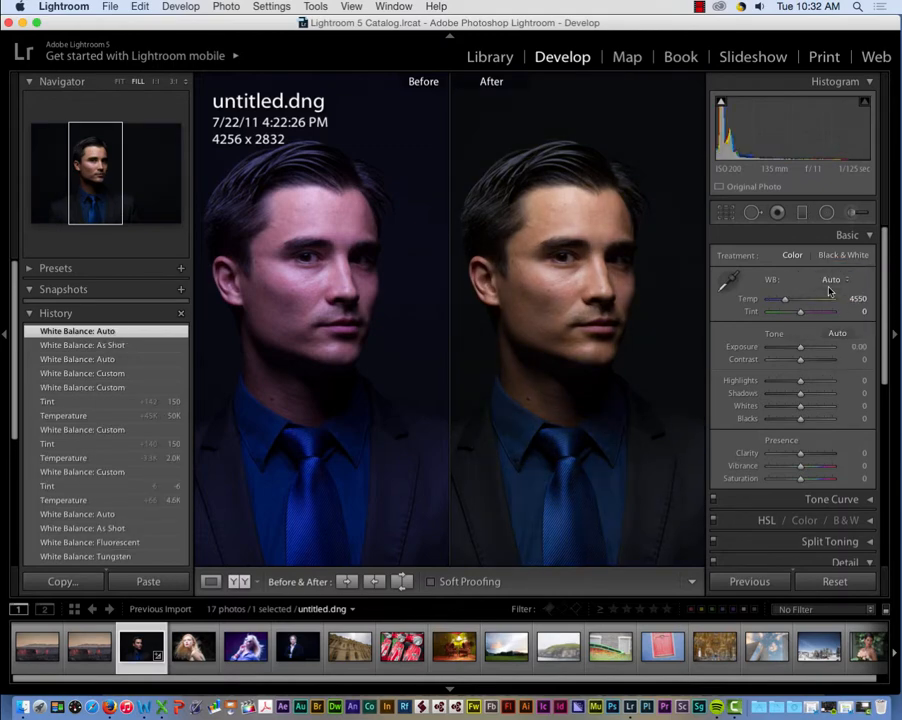
{"action": "left_click_drag", "start_coordinate": [785, 300], "coordinate": [786, 301]}
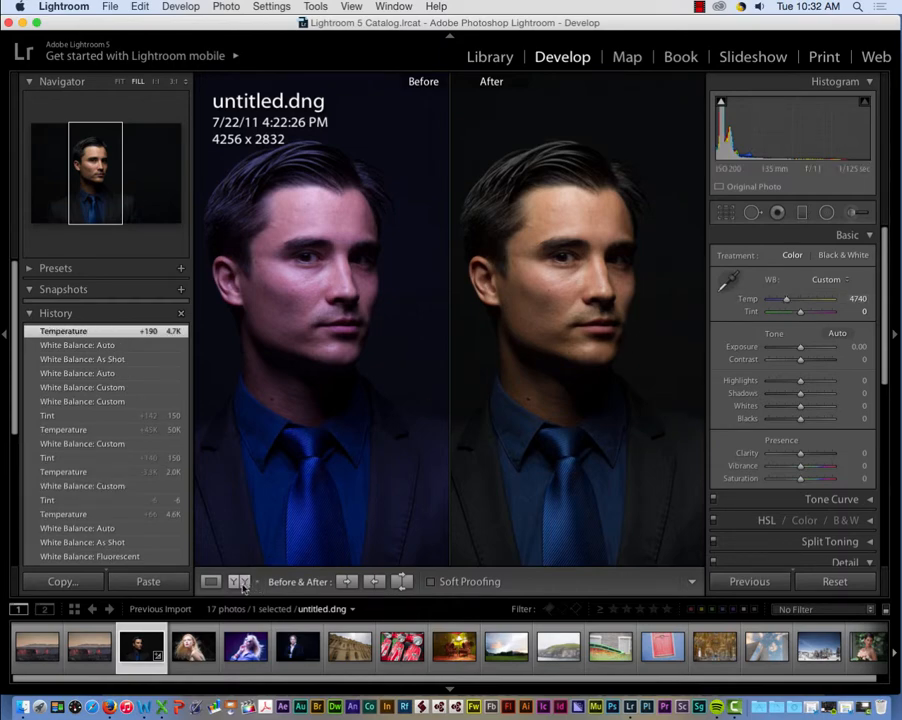